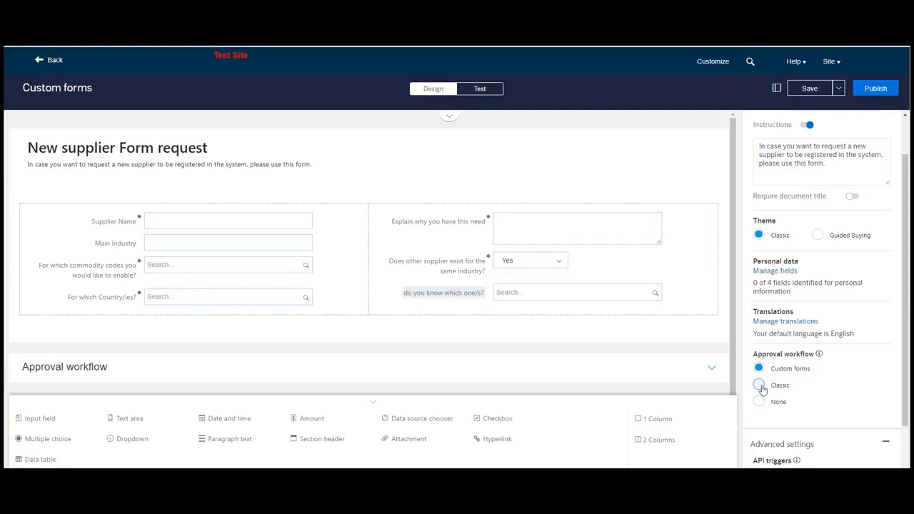
- Switch the form's approval workflow to Classic and expand the Approval workflow section below the form
{"action": "left_click", "coordinate": [759, 386]}
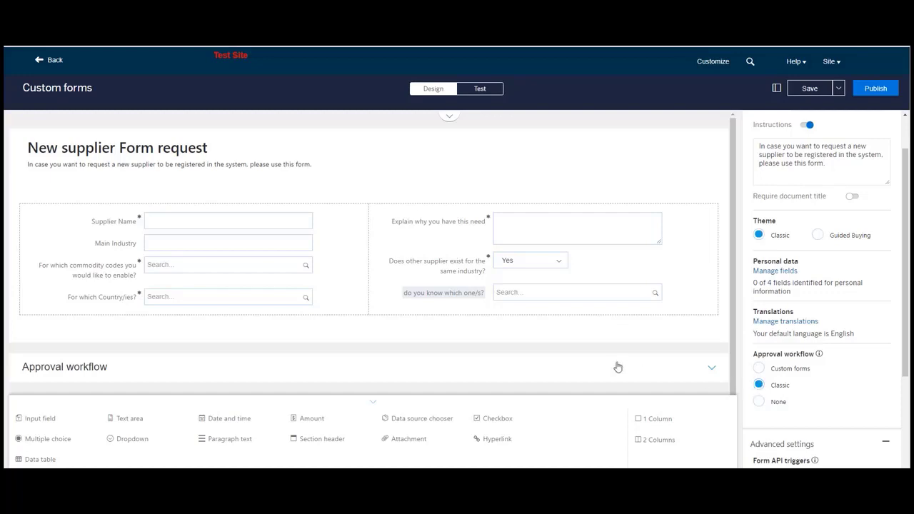
{"action": "scroll", "coordinate": [618, 361], "scroll_direction": "down", "scroll_amount": 3}
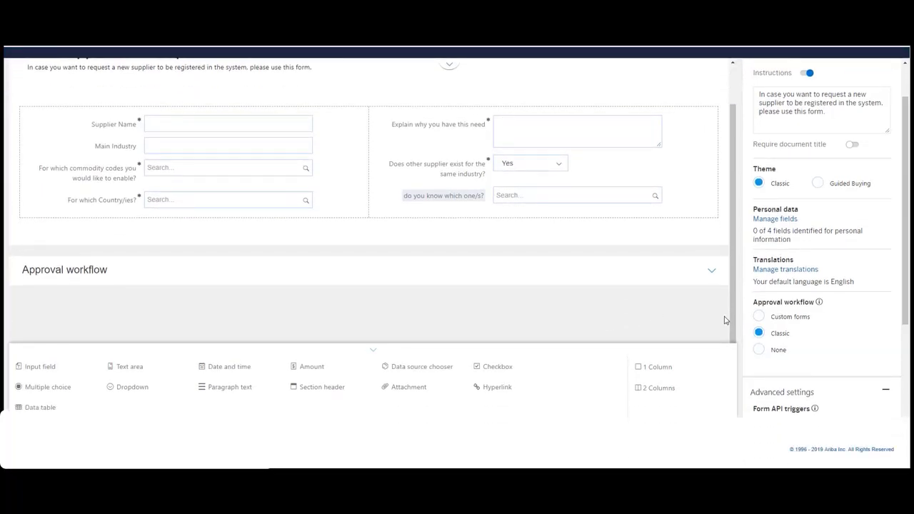
{"action": "left_click", "coordinate": [712, 270]}
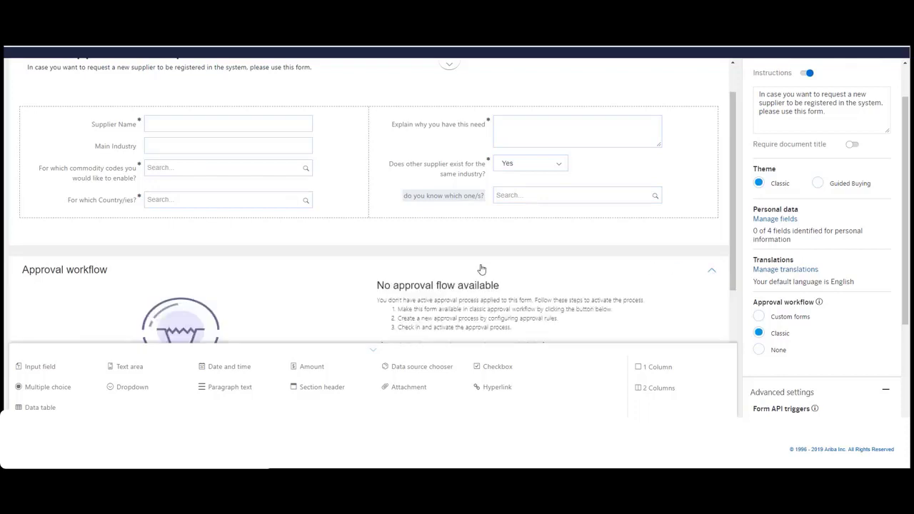
{"action": "scroll", "coordinate": [482, 269], "scroll_direction": "down", "scroll_amount": 2}
{"action": "scroll", "coordinate": [482, 268], "scroll_direction": "up", "scroll_amount": 1}
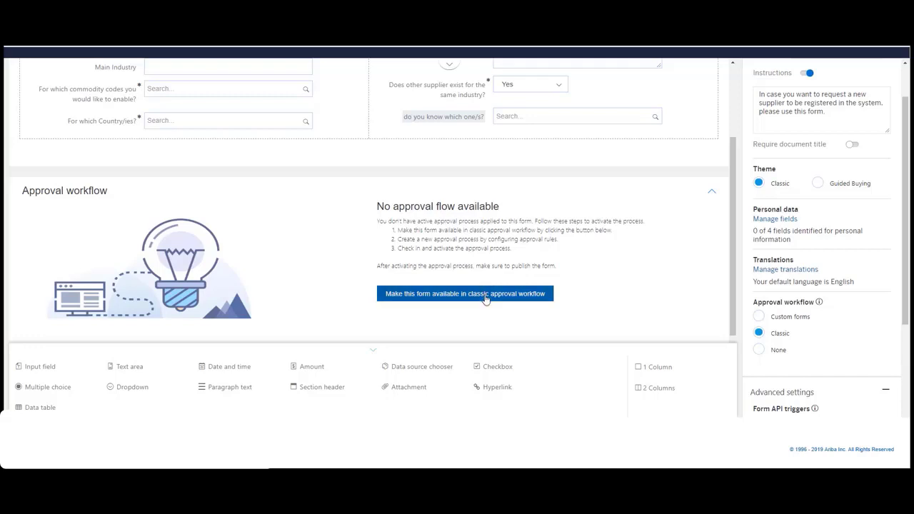
- Try to make the form available in the classic approval workflow, and save the form
{"action": "left_click", "coordinate": [478, 296]}
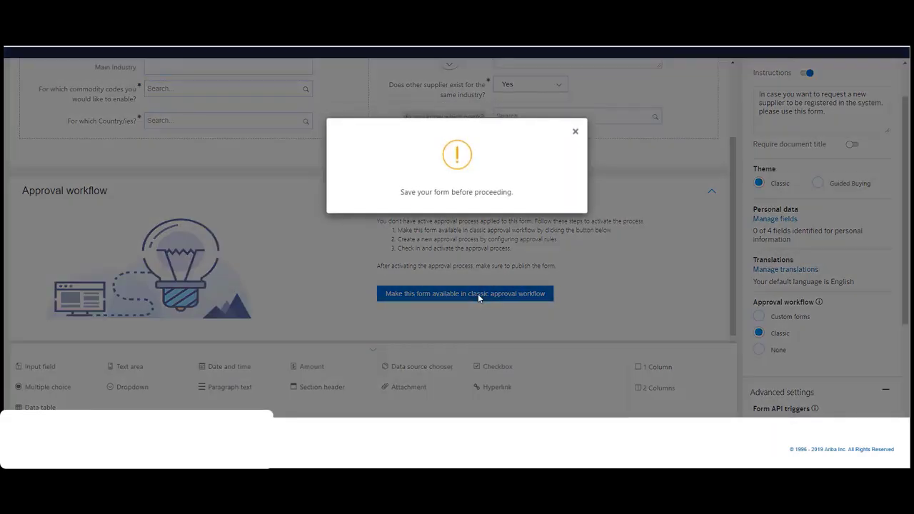
{"action": "left_click", "coordinate": [576, 133]}
{"action": "scroll", "coordinate": [636, 210], "scroll_direction": "up", "scroll_amount": 3}
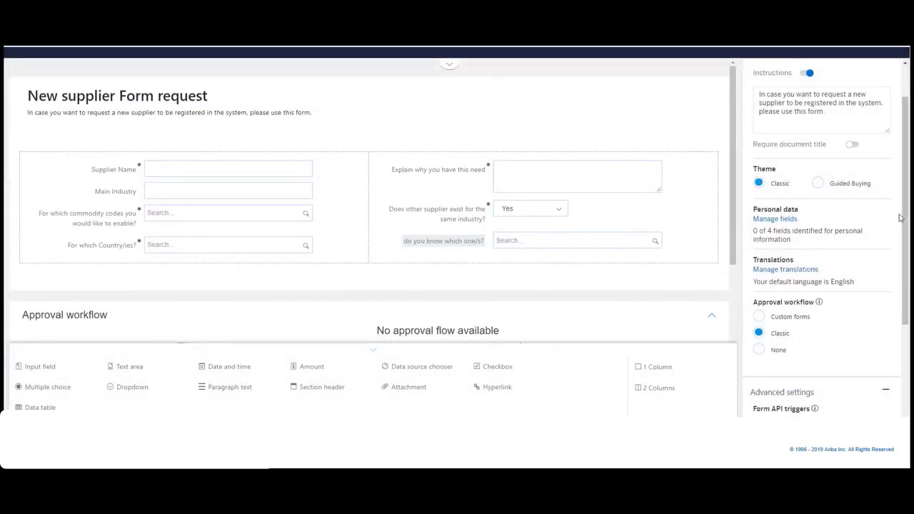
{"action": "scroll", "coordinate": [893, 178], "scroll_direction": "up", "scroll_amount": 1}
{"action": "scroll", "coordinate": [572, 136], "scroll_direction": "up", "scroll_amount": 1}
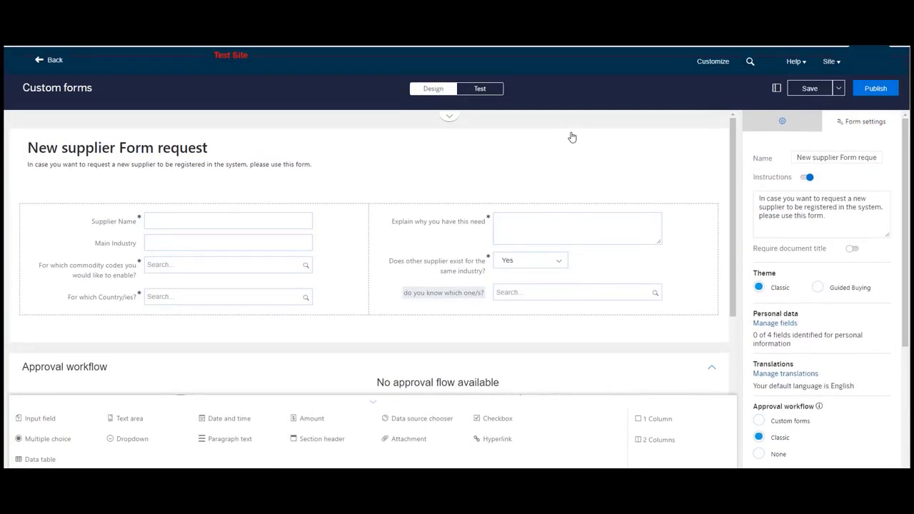
{"action": "left_click", "coordinate": [814, 91]}
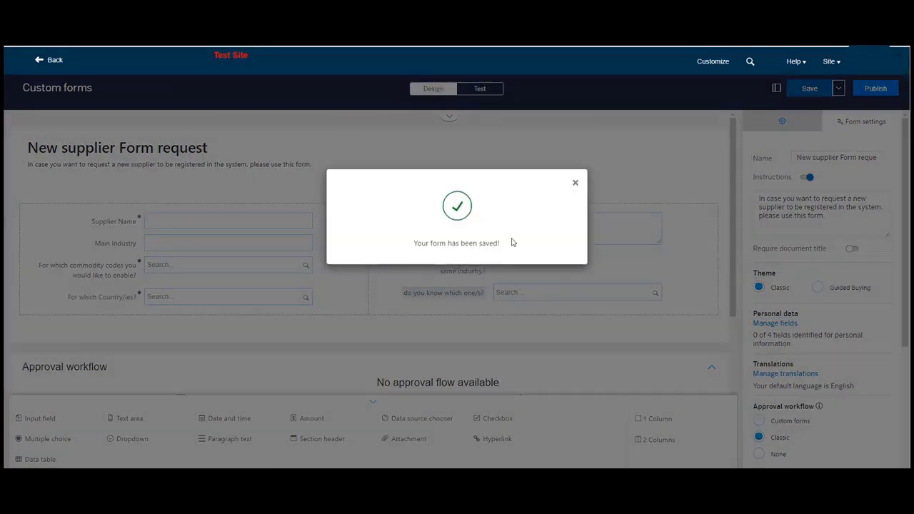
{"action": "left_click", "coordinate": [576, 186]}
- Make the saved form available in the classic approval workflow and start creating a new approval workflow for it
{"action": "scroll", "coordinate": [544, 271], "scroll_direction": "down", "scroll_amount": 3}
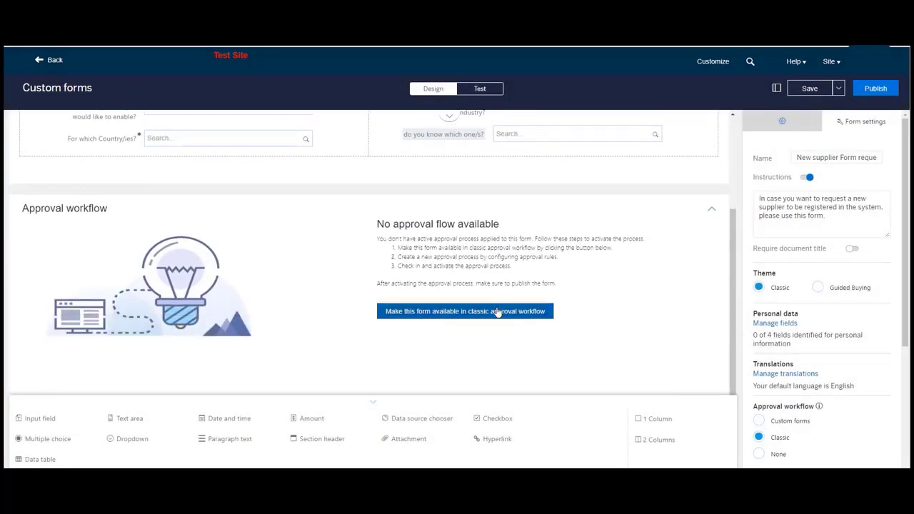
{"action": "left_click", "coordinate": [498, 313]}
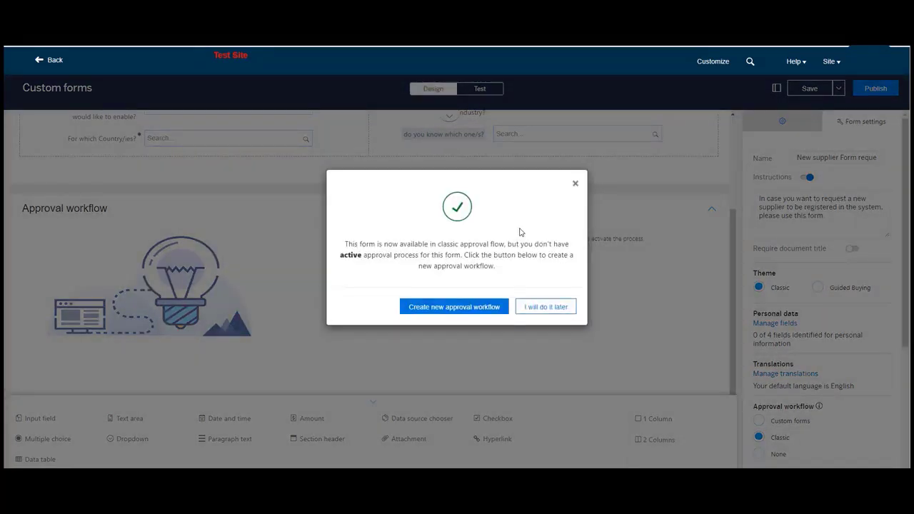
{"action": "left_click", "coordinate": [472, 311]}
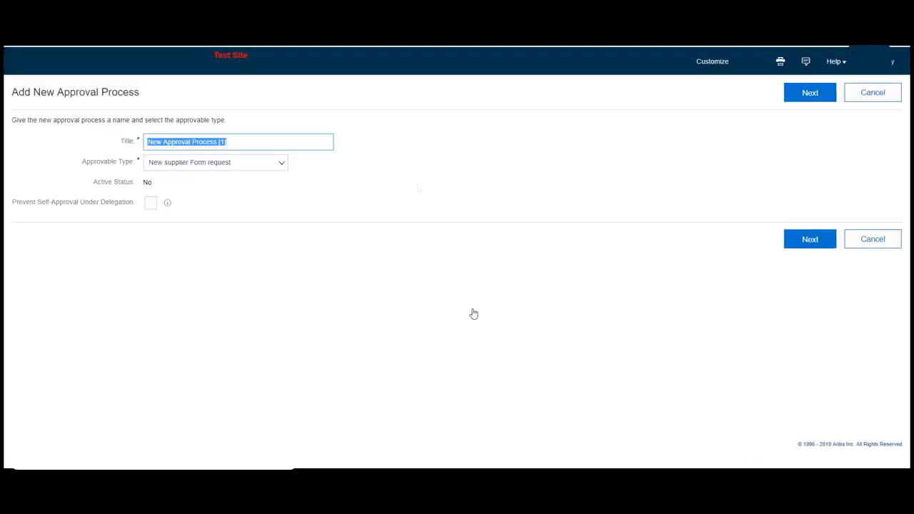
- Title the approval process "Builder Form - New supplier request" with approvable type New supplier Form request, and continue to its approval rules
{"action": "key", "text": "BackSpace"}
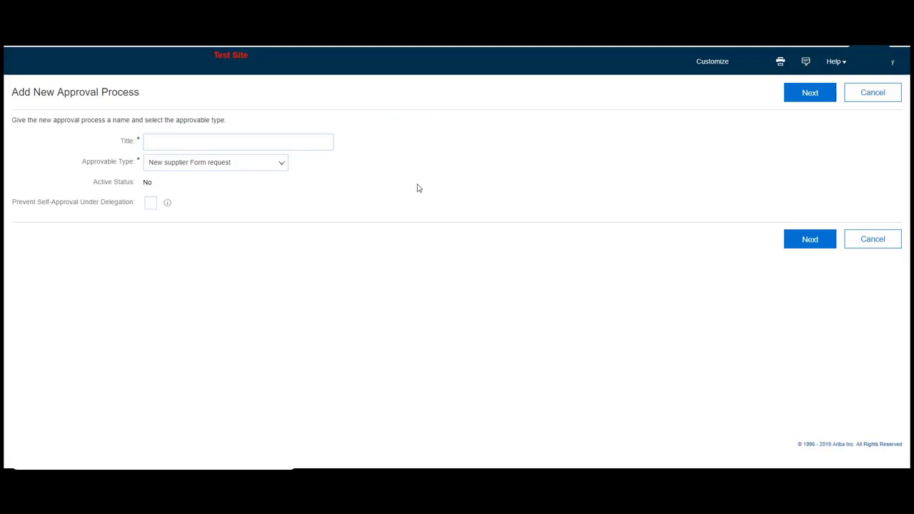
{"action": "left_click", "coordinate": [170, 141]}
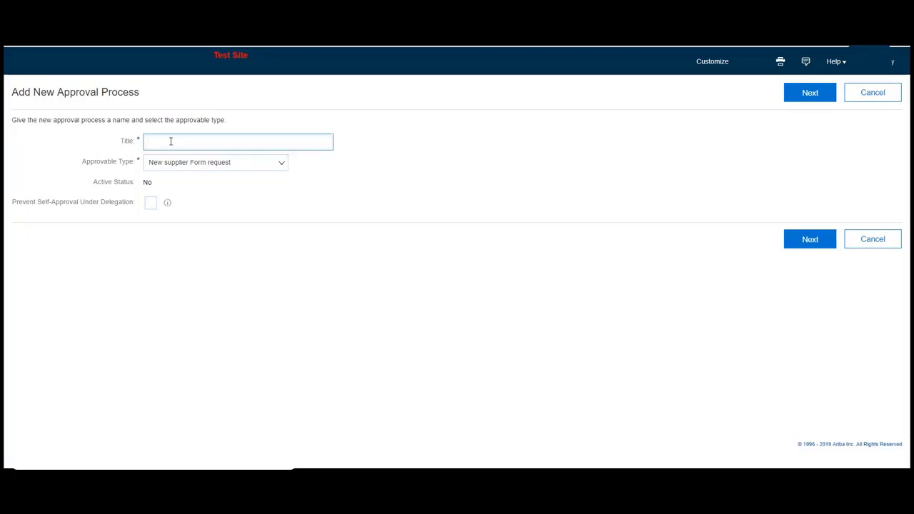
{"action": "type", "text": "Builder Form - New supplier request"}
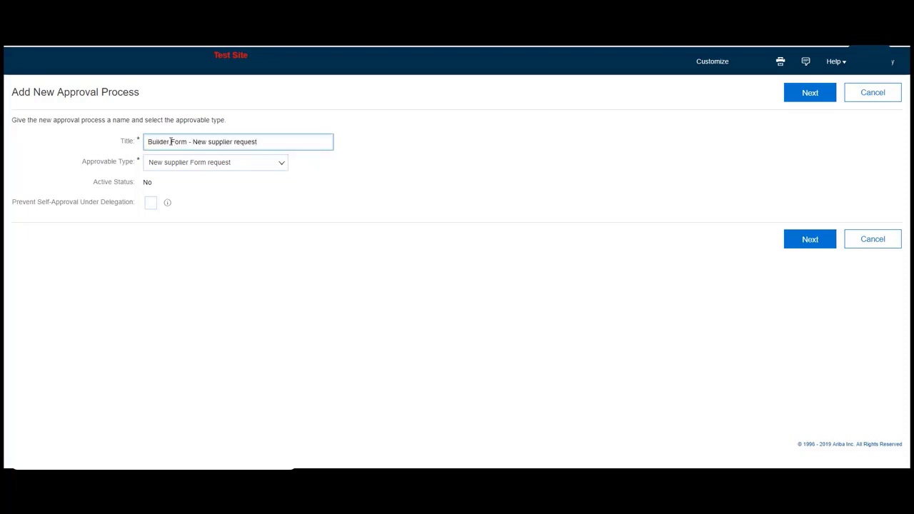
{"action": "left_click", "coordinate": [280, 164]}
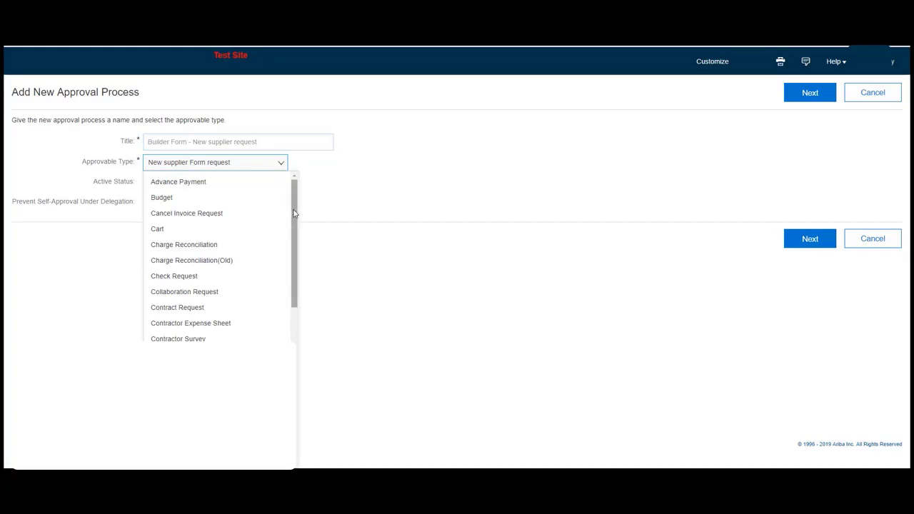
{"action": "left_click_drag", "start_coordinate": [295, 213], "coordinate": [283, 314]}
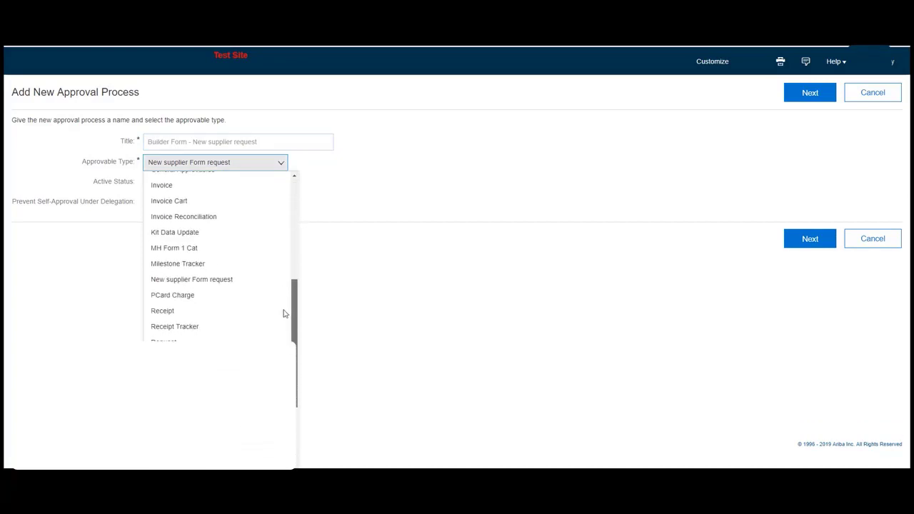
{"action": "left_click", "coordinate": [219, 285]}
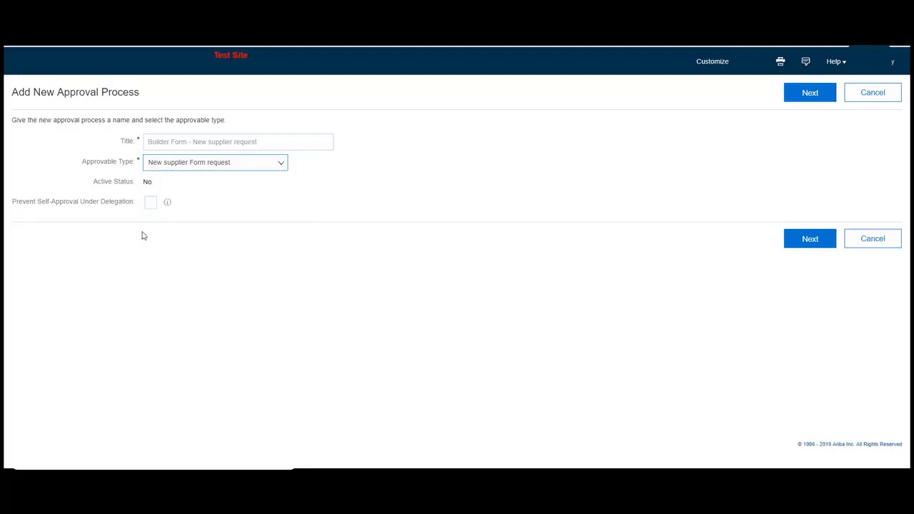
{"action": "left_click", "coordinate": [810, 243]}
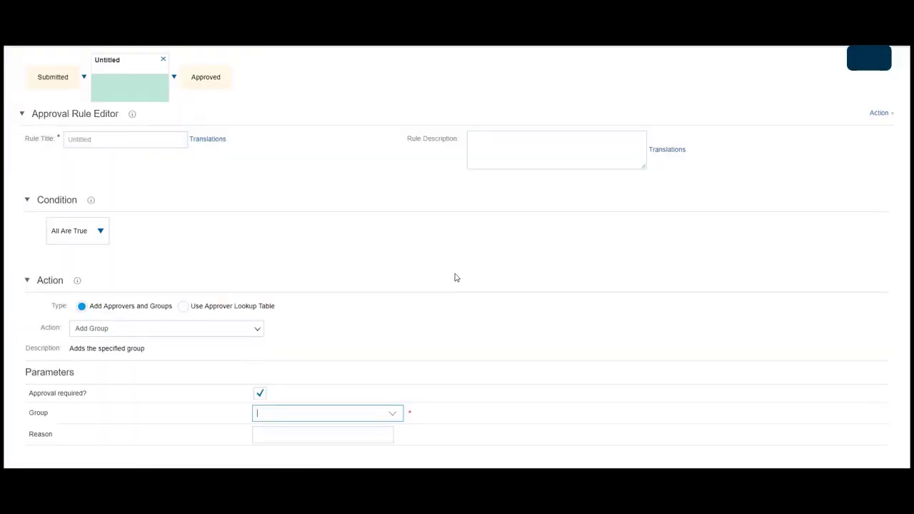
- Examine the Requester supervisor rule's condition, action and parameters
{"action": "scroll", "coordinate": [454, 276], "scroll_direction": "up", "scroll_amount": 3}
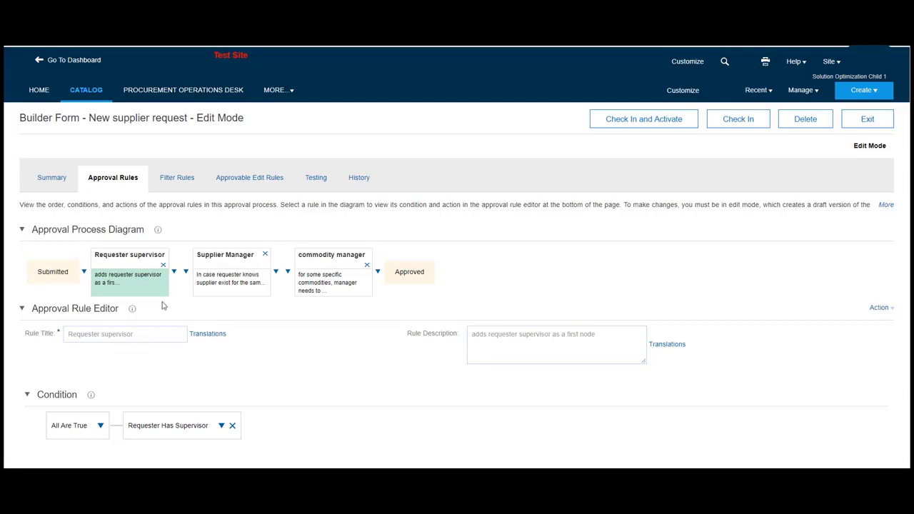
{"action": "scroll", "coordinate": [122, 282], "scroll_direction": "down", "scroll_amount": 1}
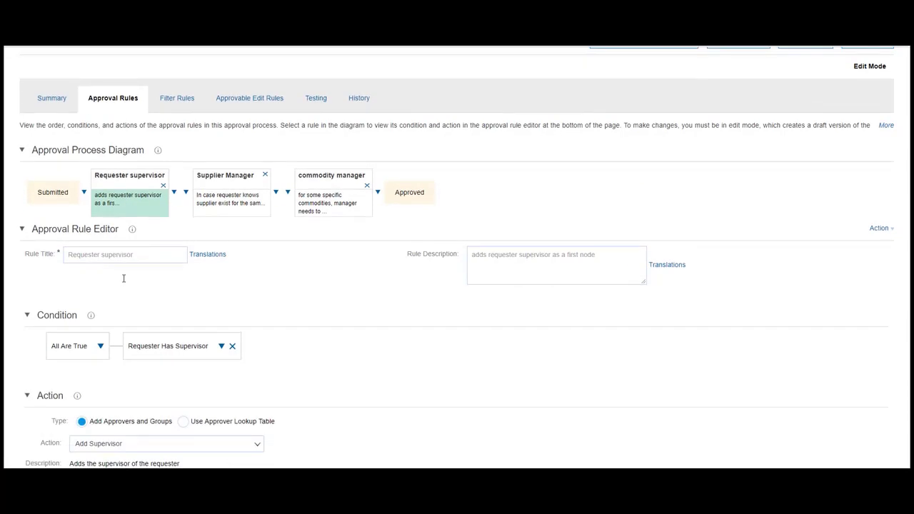
{"action": "scroll", "coordinate": [123, 279], "scroll_direction": "down", "scroll_amount": 1}
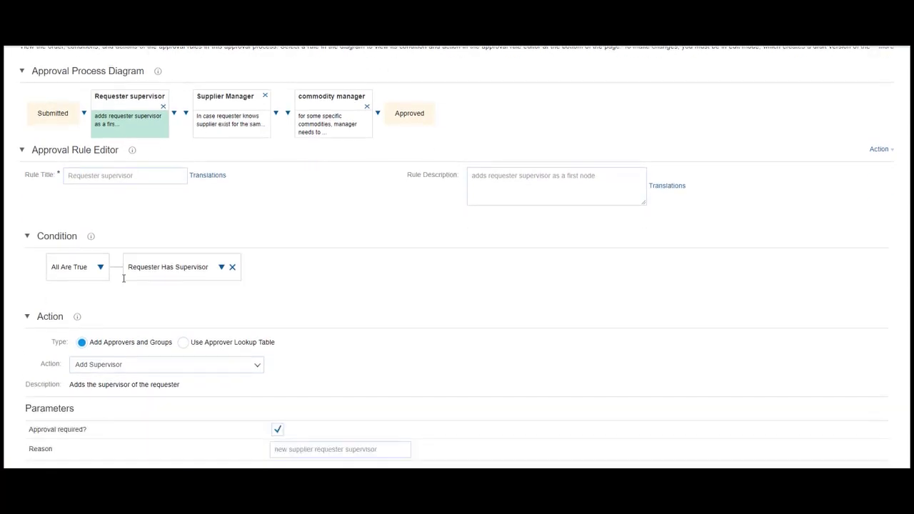
{"action": "scroll", "coordinate": [123, 279], "scroll_direction": "down", "scroll_amount": 1}
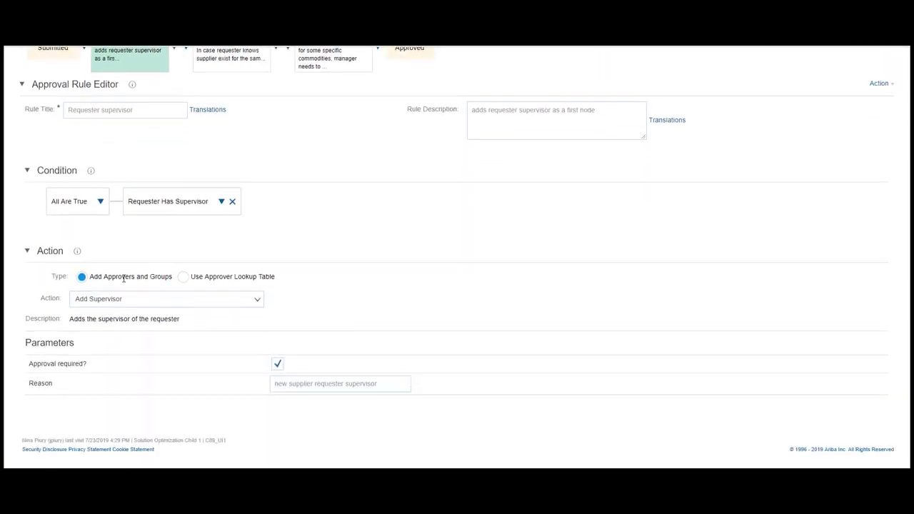
- Add a field match condition to the Supplier Manager rule on the field "Does other supplier exist for the same industry?"
{"action": "scroll", "coordinate": [122, 279], "scroll_direction": "up", "scroll_amount": 2}
{"action": "left_click", "coordinate": [238, 217]}
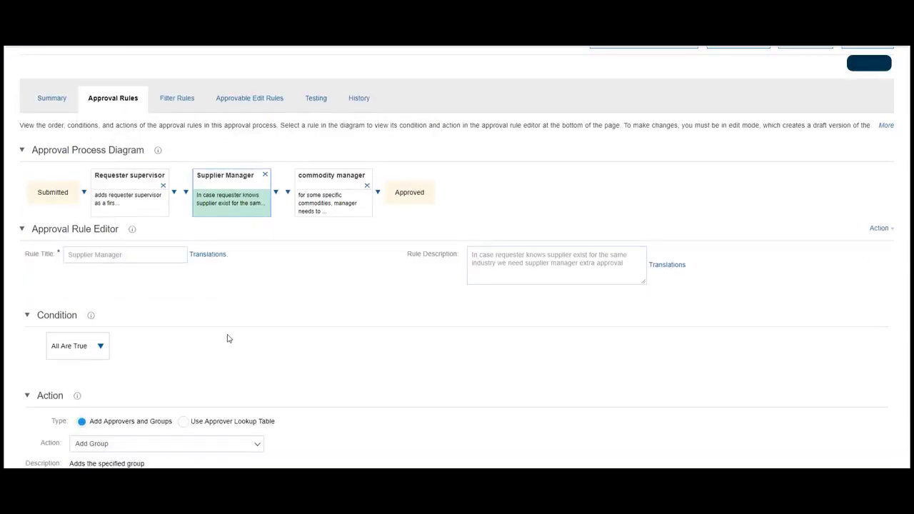
{"action": "scroll", "coordinate": [229, 338], "scroll_direction": "down", "scroll_amount": 1}
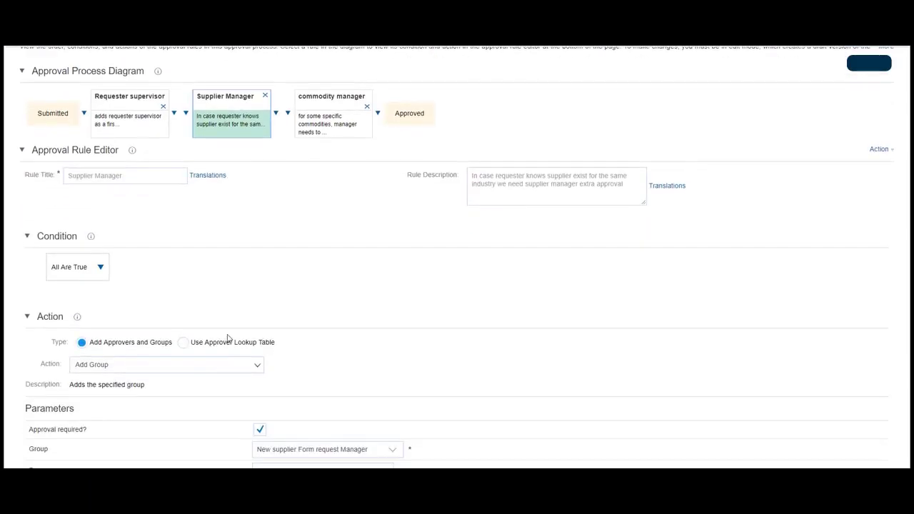
{"action": "left_click", "coordinate": [108, 275]}
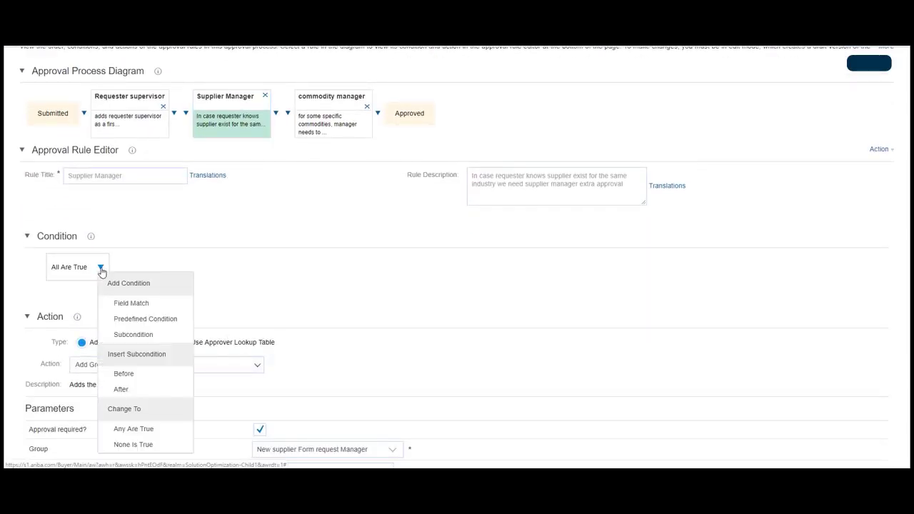
{"action": "left_click", "coordinate": [143, 305]}
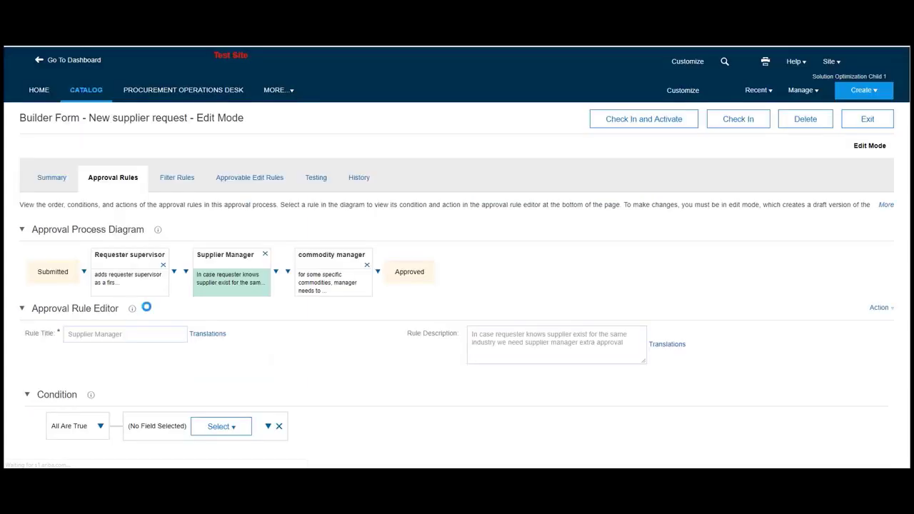
{"action": "left_click", "coordinate": [234, 427]}
{"action": "left_click", "coordinate": [228, 437]}
{"action": "scroll", "coordinate": [150, 362], "scroll_direction": "down", "scroll_amount": 2}
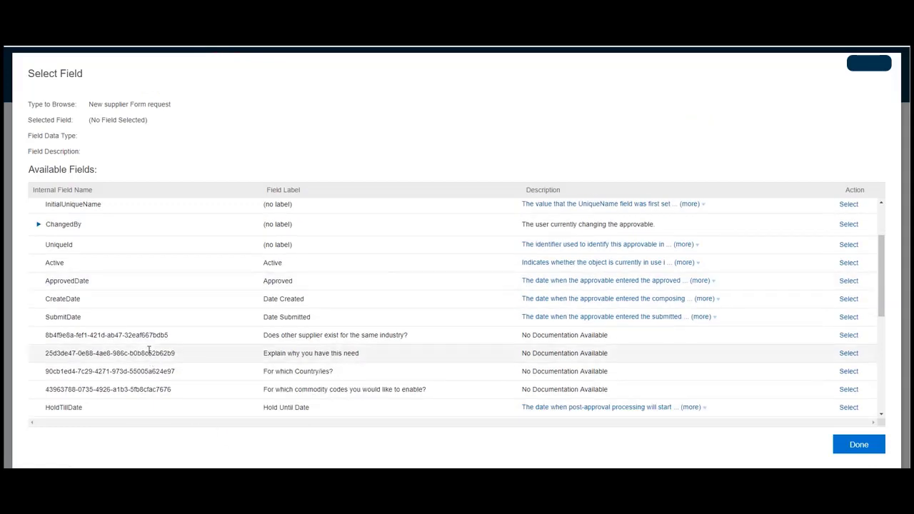
{"action": "left_click", "coordinate": [849, 335]}
- Set the comparison value of the Supplier Manager rule's field match condition to Yes
{"action": "left_click", "coordinate": [509, 429]}
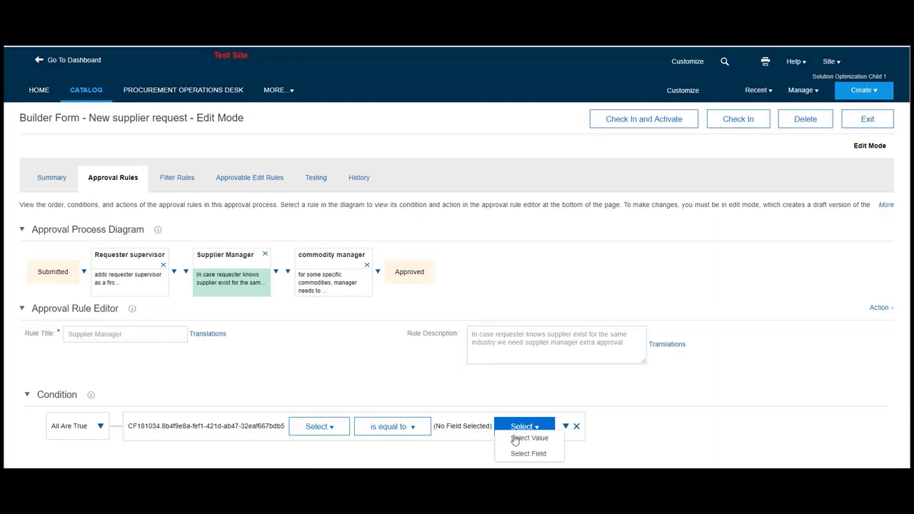
{"action": "left_click", "coordinate": [523, 439]}
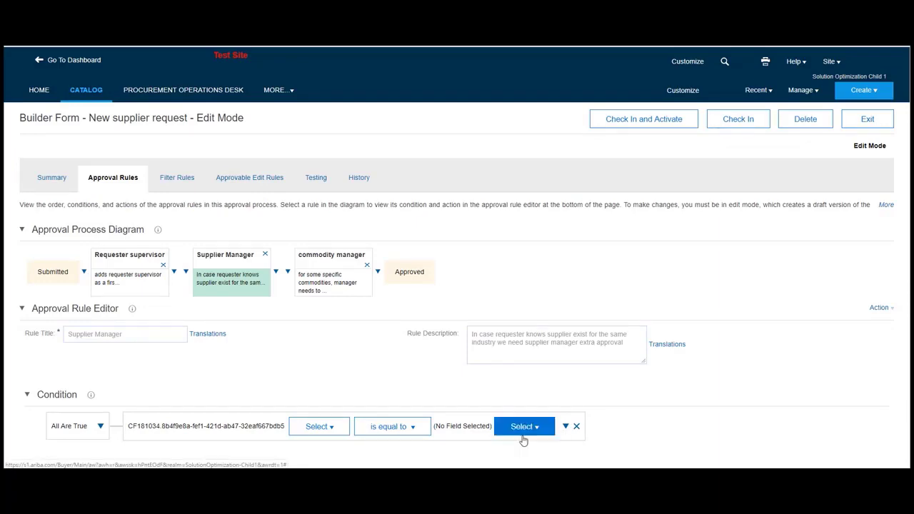
{"action": "type", "text": "Yes"}
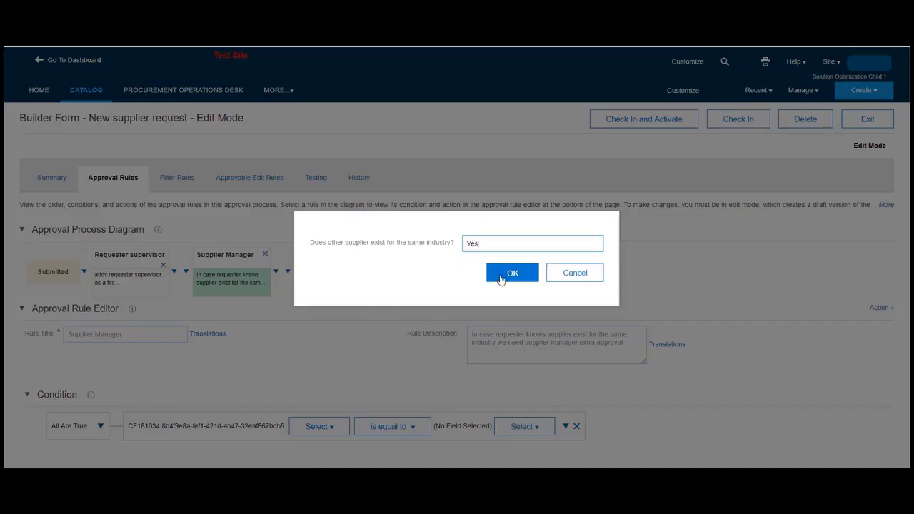
{"action": "left_click", "coordinate": [501, 279]}
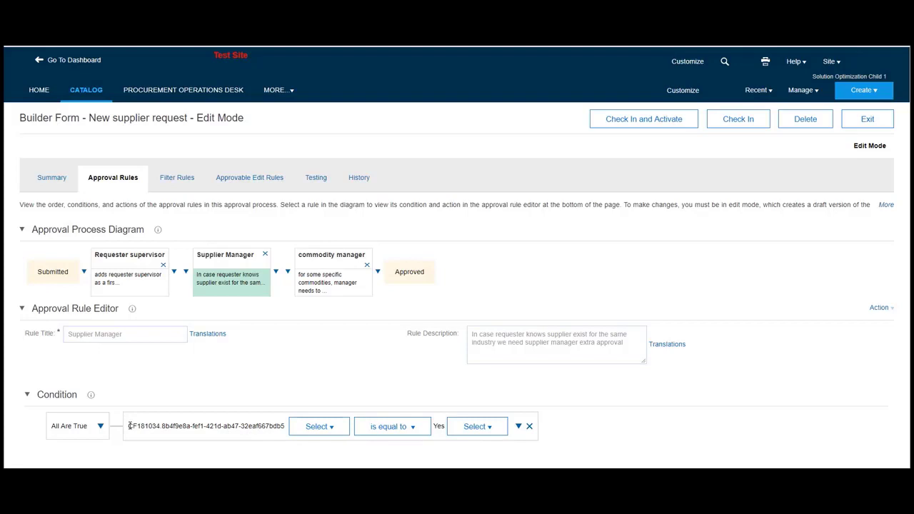
{"action": "left_click_drag", "start_coordinate": [129, 426], "coordinate": [282, 427]}
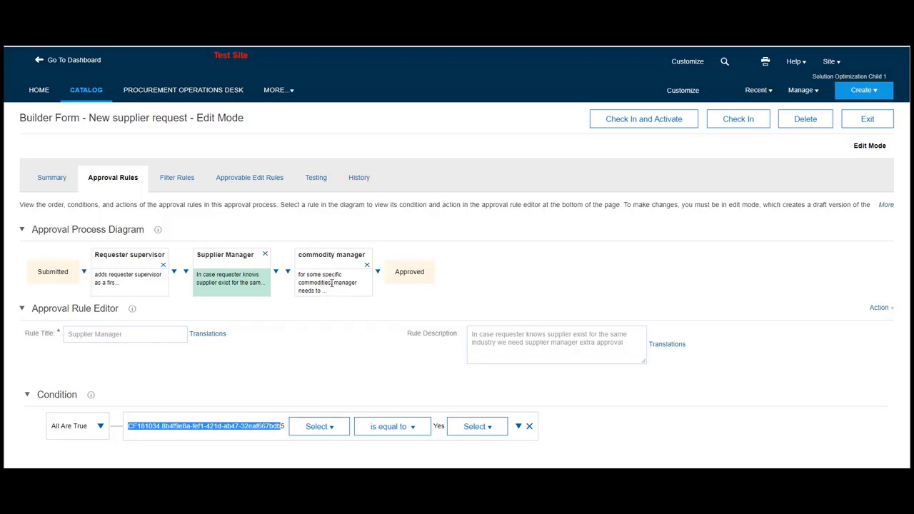
- Search the groups for "supplier form" and assign New supplier Form request Manager as the Supplier Manager rule's approver group
{"action": "scroll", "coordinate": [332, 286], "scroll_direction": "down", "scroll_amount": 3}
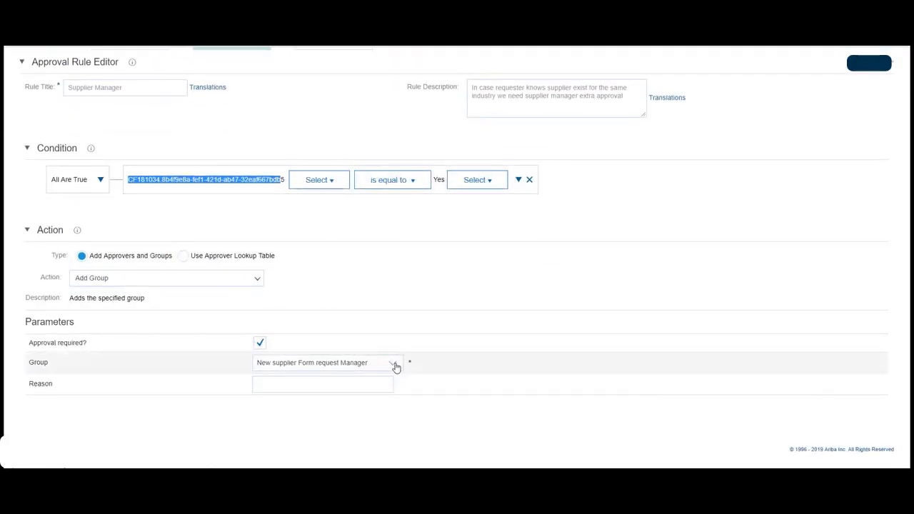
{"action": "left_click", "coordinate": [395, 366]}
{"action": "left_click", "coordinate": [300, 412]}
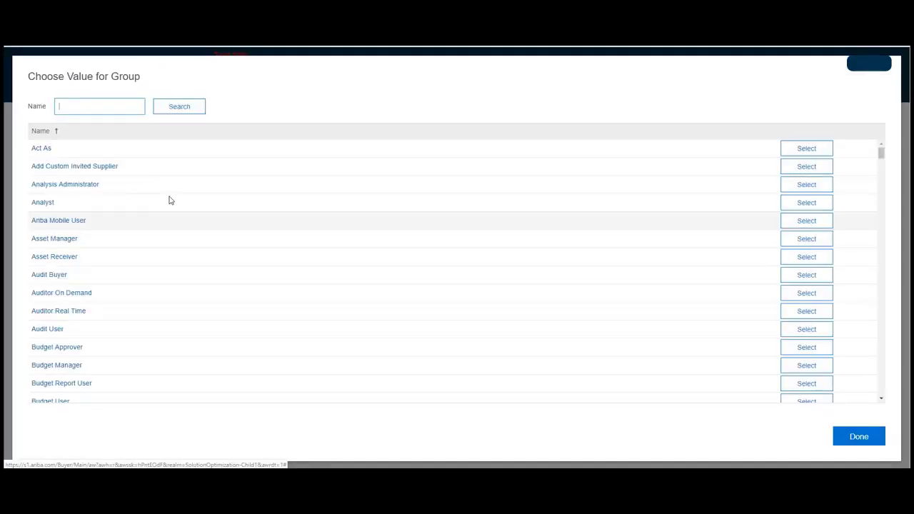
{"action": "type", "text": "supplier for"}
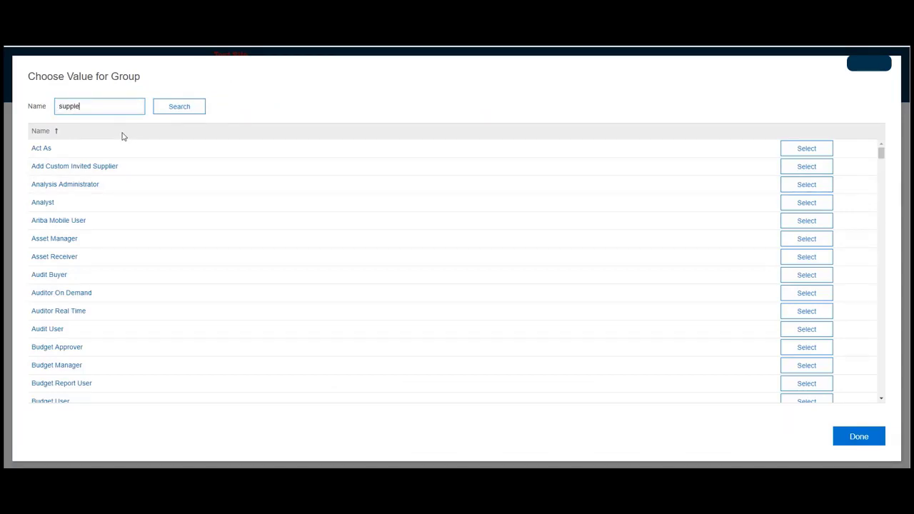
{"action": "type", "text": "m"}
{"action": "key", "text": "Return"}
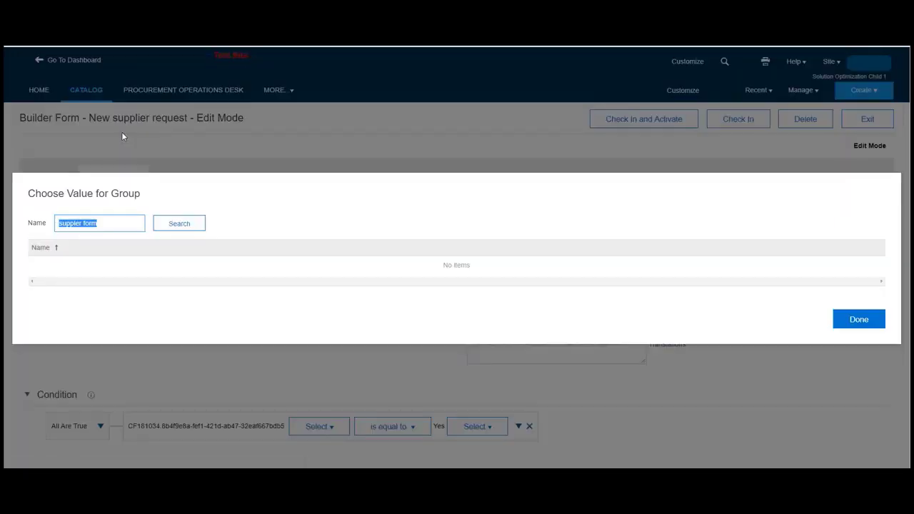
{"action": "left_click", "coordinate": [76, 224]}
{"action": "type", "text": "i"}
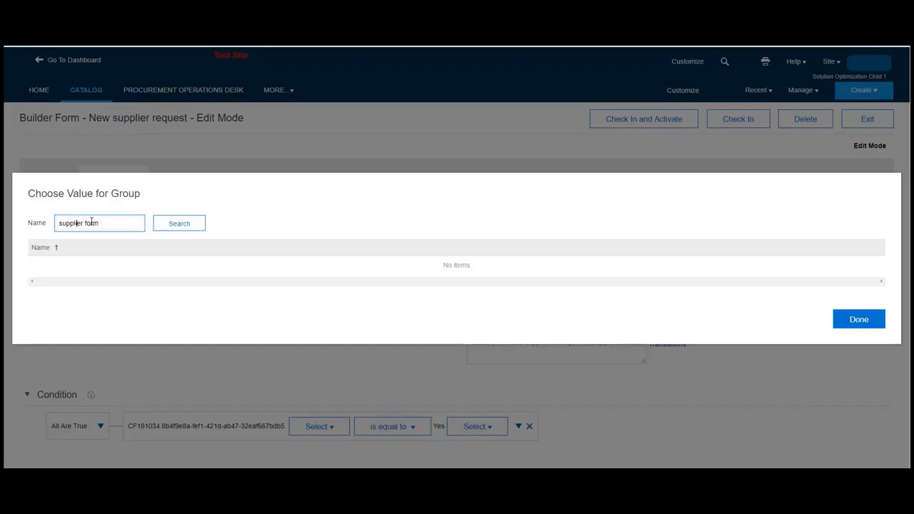
{"action": "left_click", "coordinate": [185, 229]}
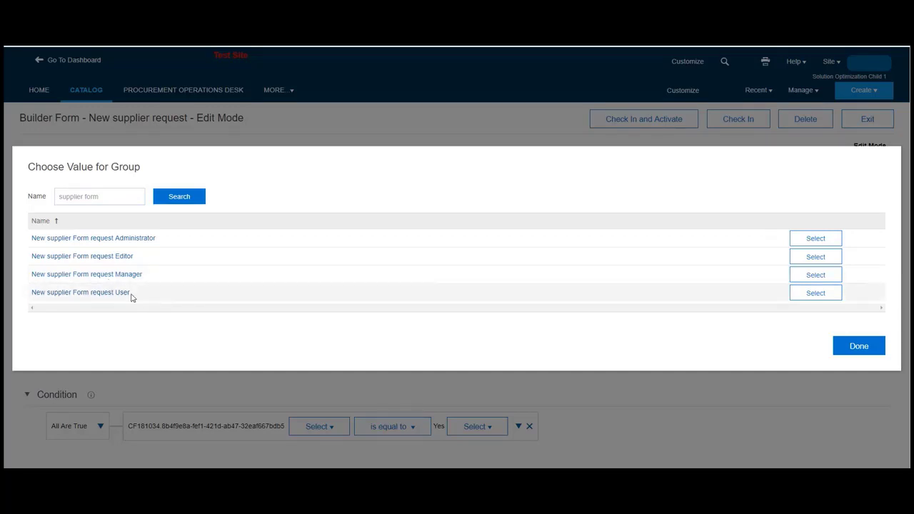
{"action": "left_click", "coordinate": [818, 277]}
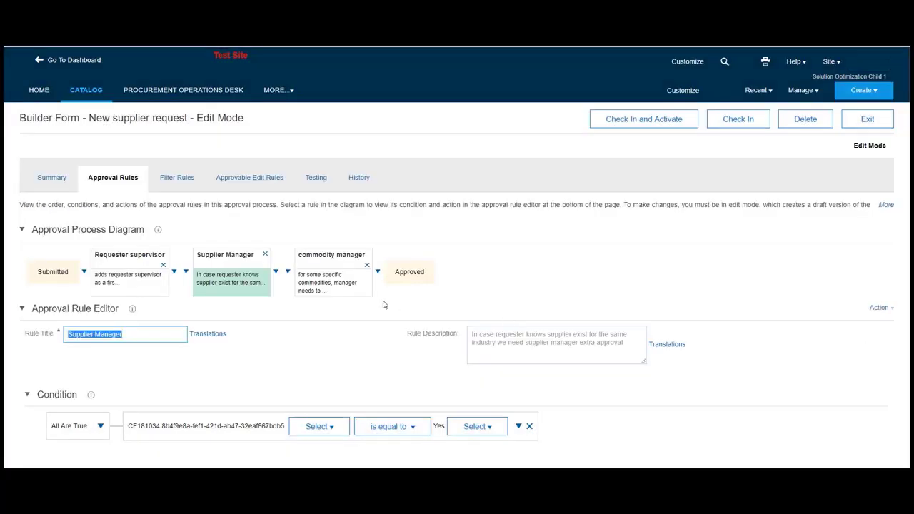
- Examine the commodity manager rule's condition and its approver lookup table settings, including the commodity code column and approver type fields
{"action": "left_click", "coordinate": [318, 285]}
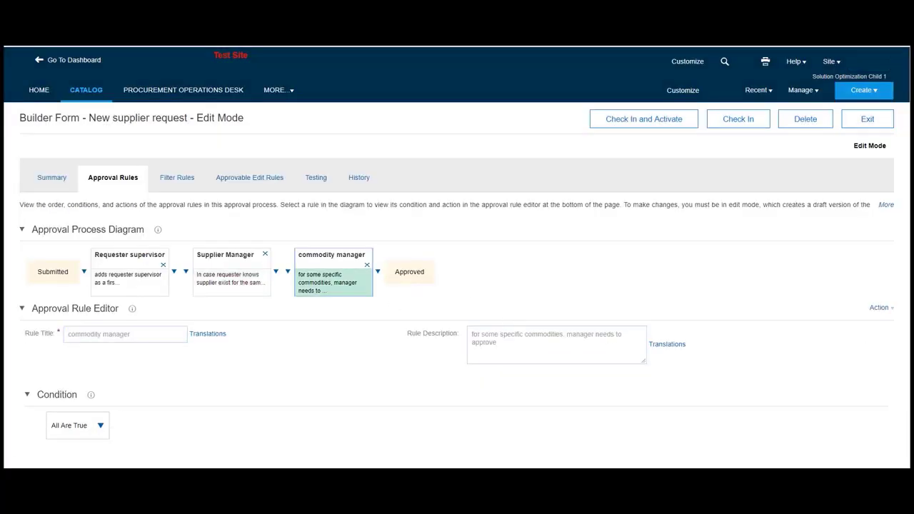
{"action": "scroll", "coordinate": [237, 428], "scroll_direction": "down", "scroll_amount": 2}
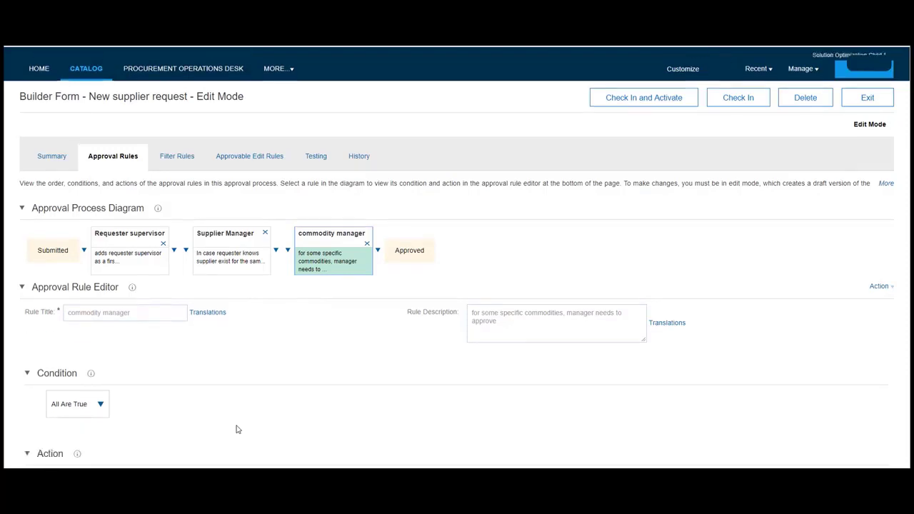
{"action": "scroll", "coordinate": [236, 428], "scroll_direction": "down", "scroll_amount": 4}
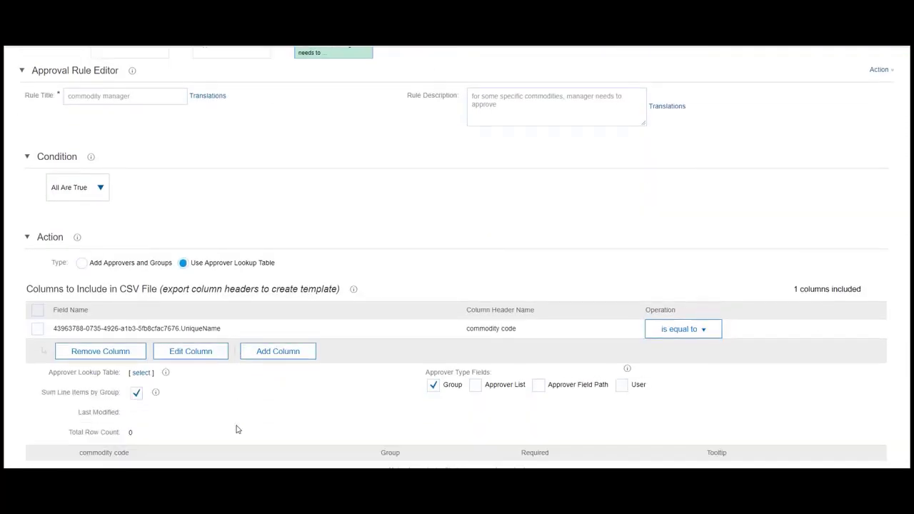
{"action": "scroll", "coordinate": [237, 429], "scroll_direction": "down", "scroll_amount": 2}
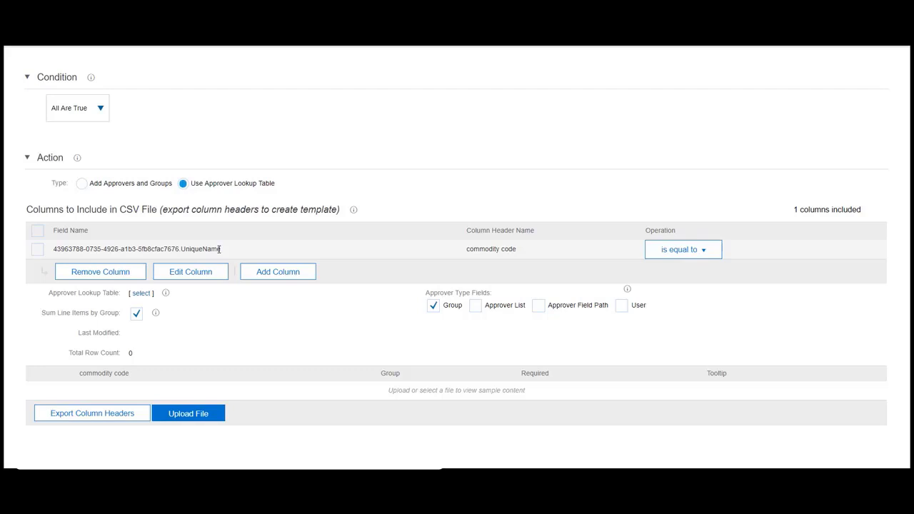
{"action": "scroll", "coordinate": [219, 249], "scroll_direction": "up", "scroll_amount": 5}
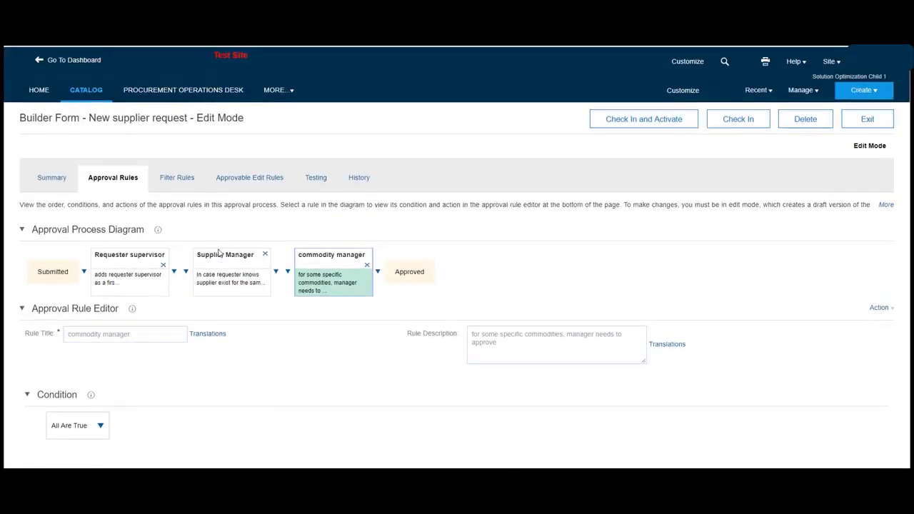
- Open the approvable edit rules of the New supplier request approval process
{"action": "left_click", "coordinate": [243, 178]}
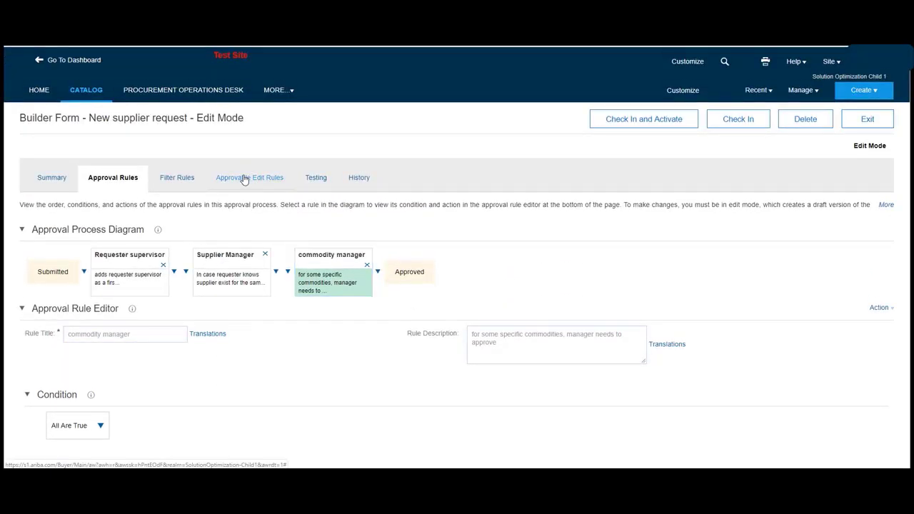